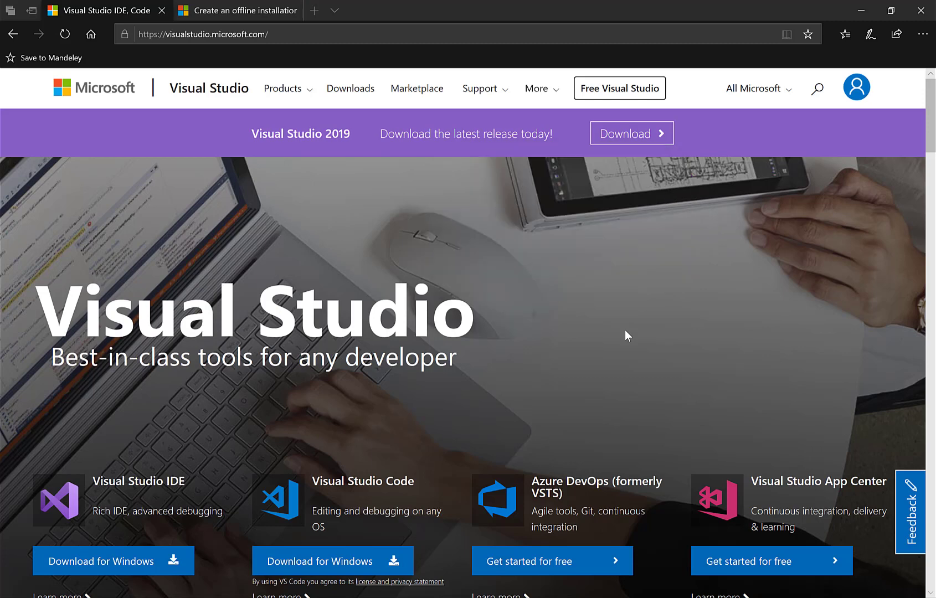
- Download the Enterprise 2019 edition of the Visual Studio IDE for Windows and bring up the already open offline installation guide
scroll(336, 348, "down", 1)
mouse_move(150, 477)
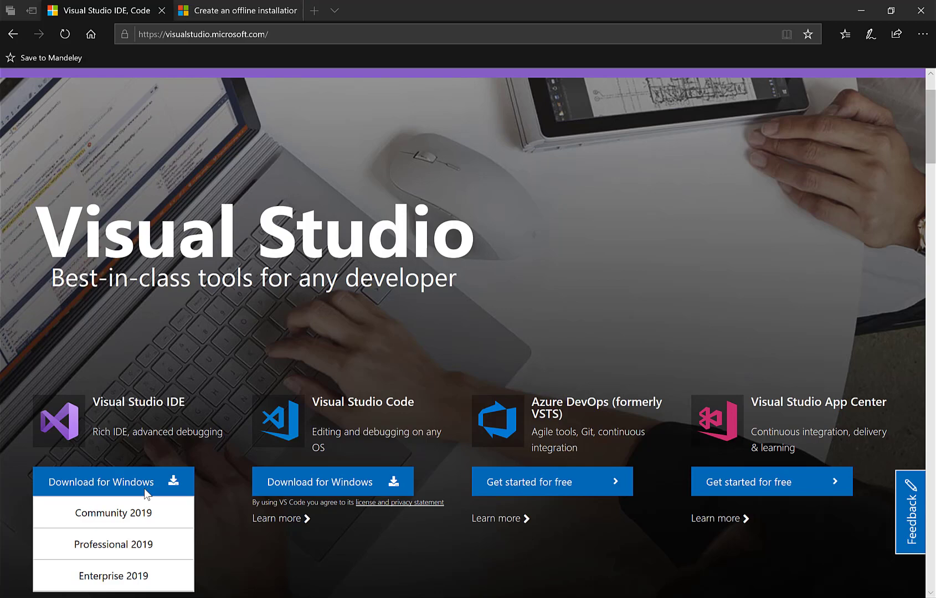
left_click(114, 576)
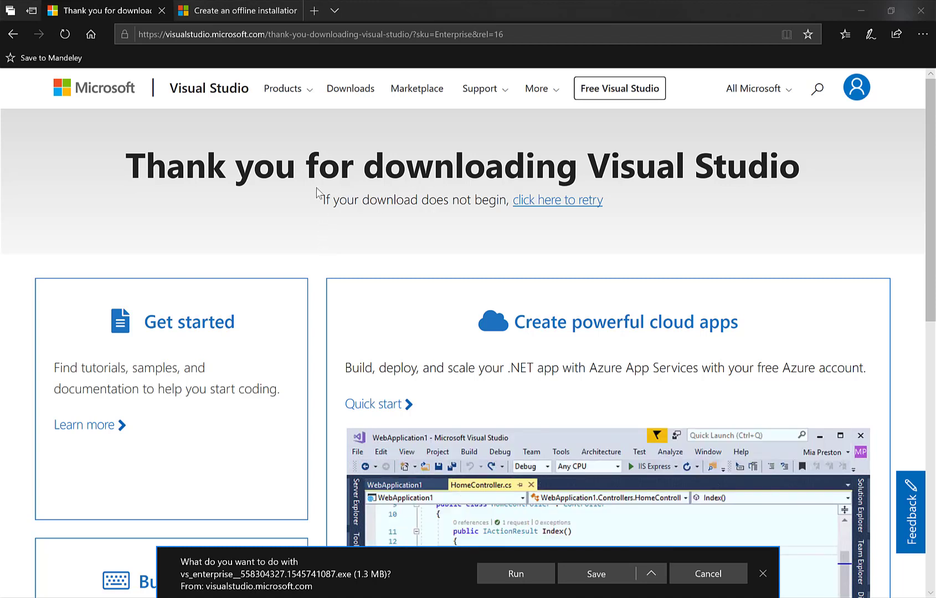
mouse_move(244, 7)
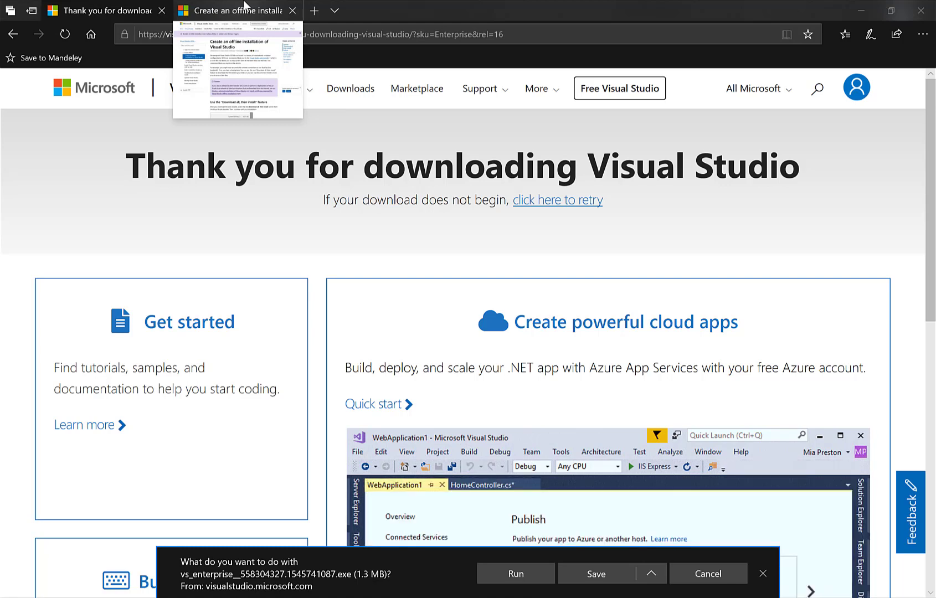
left_click(244, 6)
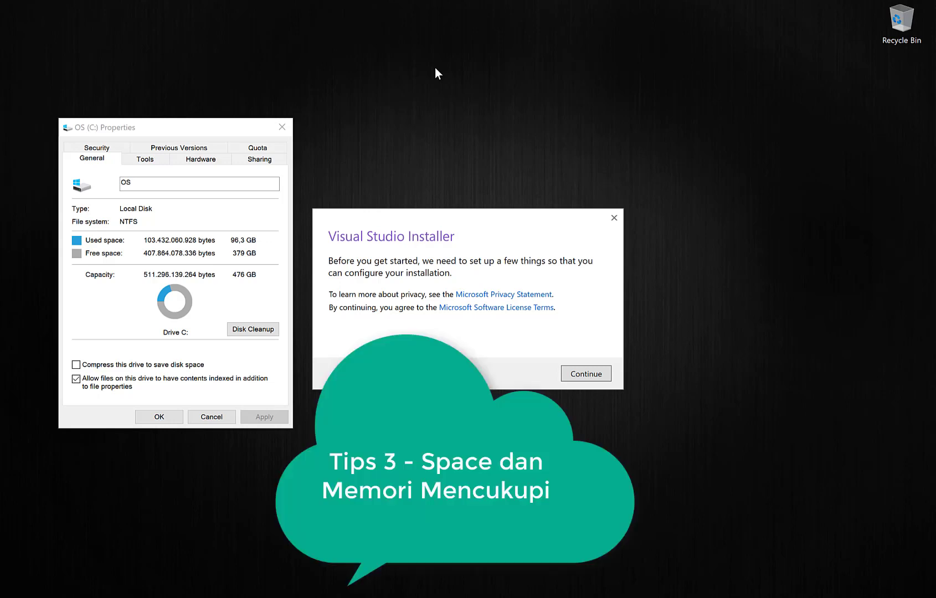
- Close the OS (C:) drive properties and continue with the Visual Studio Installer setup
left_click(271, 334)
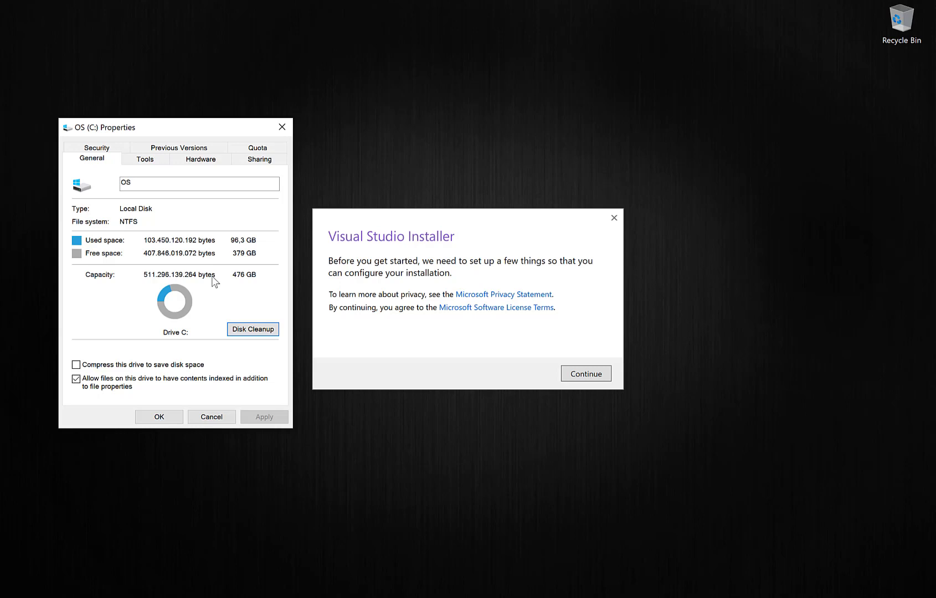
left_click(282, 127)
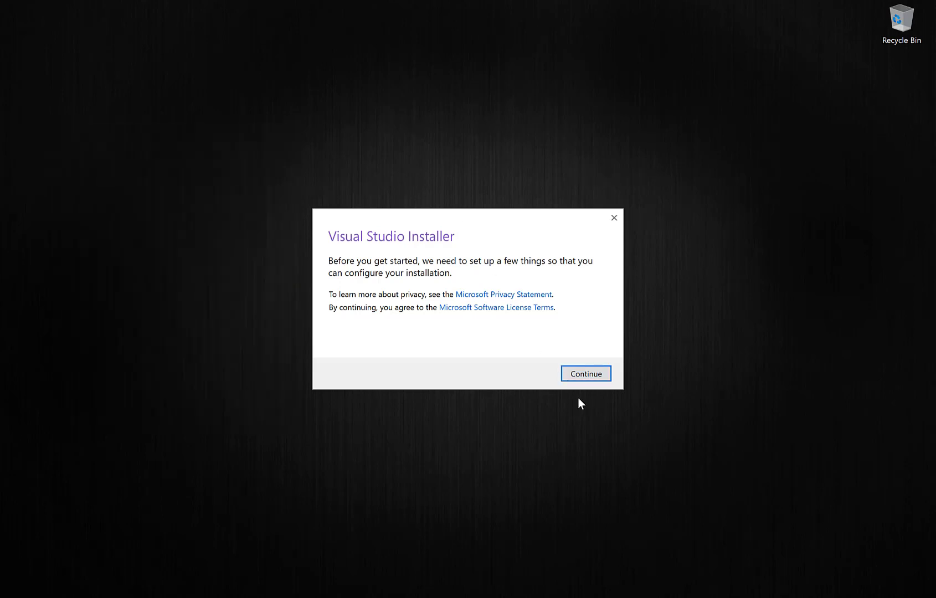
left_click(587, 374)
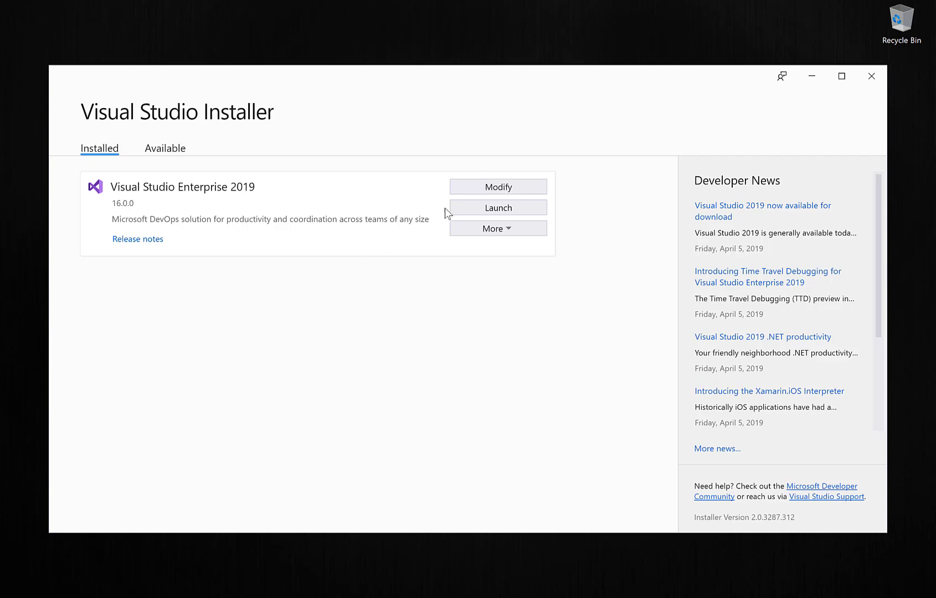
- Start modifying the Visual Studio Enterprise 2019 installation and add the Python development workload
left_click(489, 188)
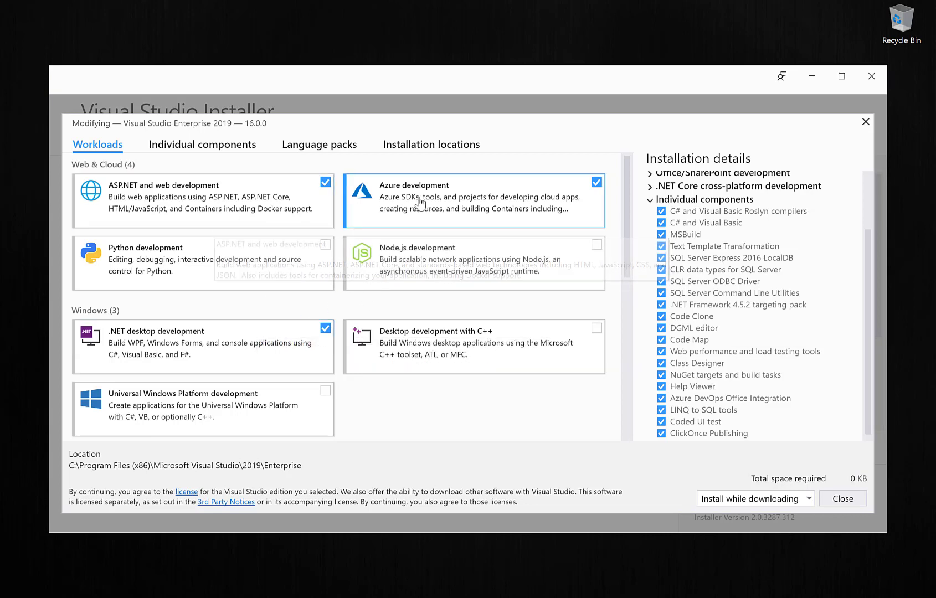
scroll(254, 359, "down", 10)
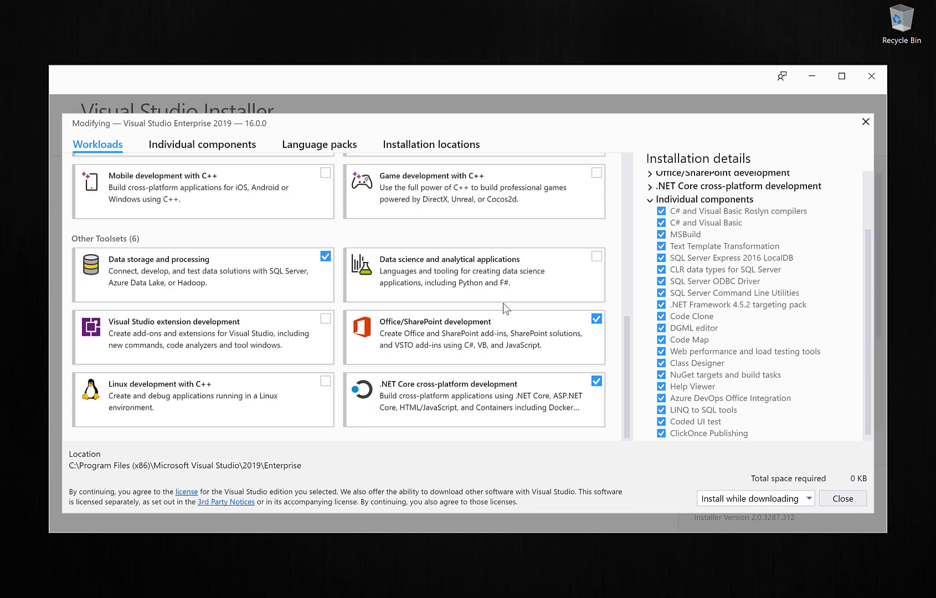
scroll(503, 303, "up", 10)
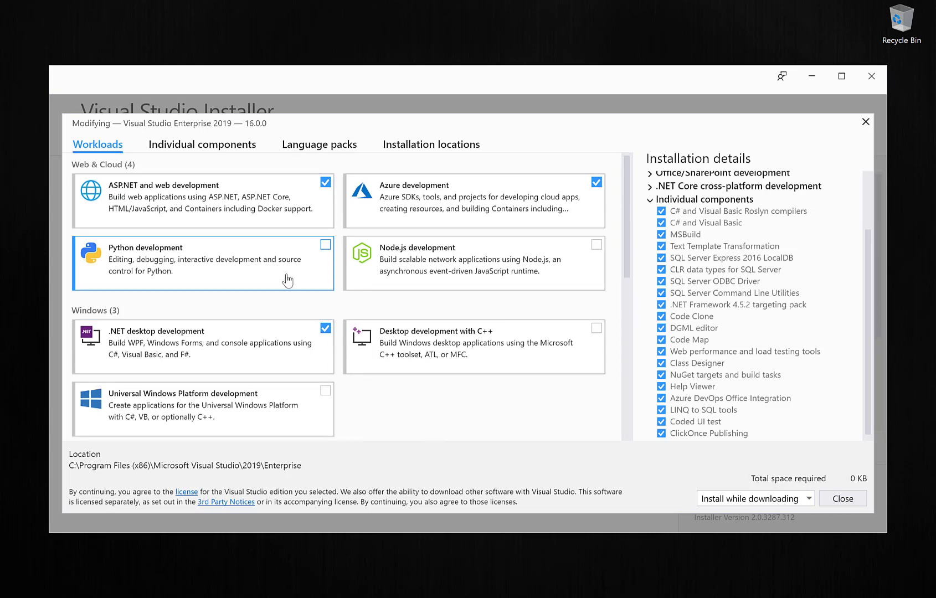
left_click(299, 258)
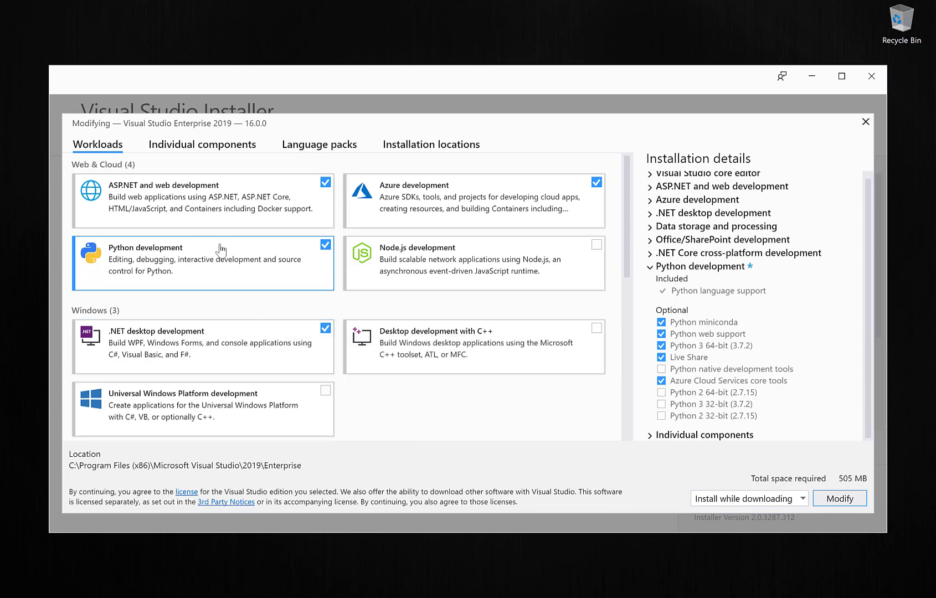
- Add PreEmptive Protection - Dotfuscator from the code tools among the individual components
left_click(219, 146)
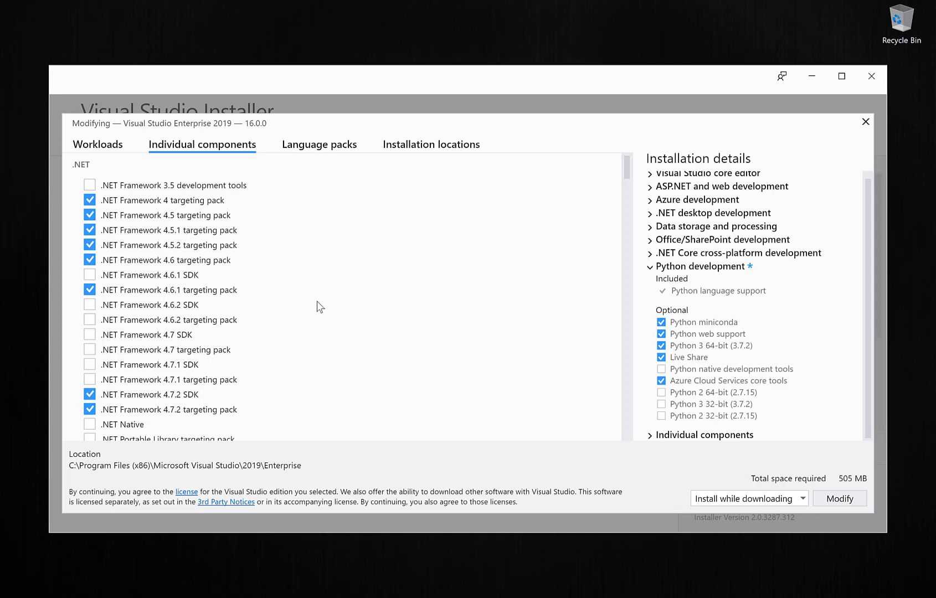
scroll(320, 306, "down", 3)
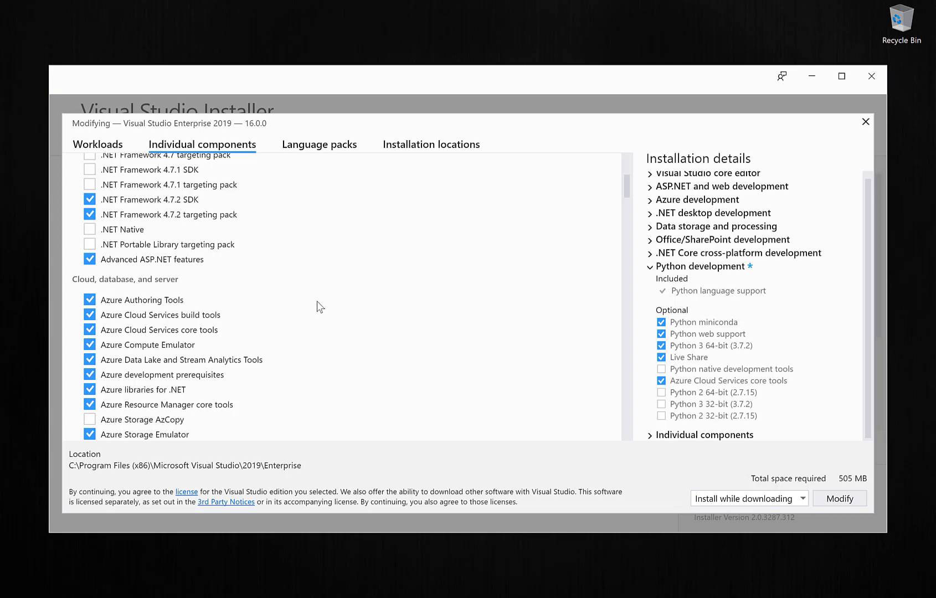
scroll(319, 306, "down", 2)
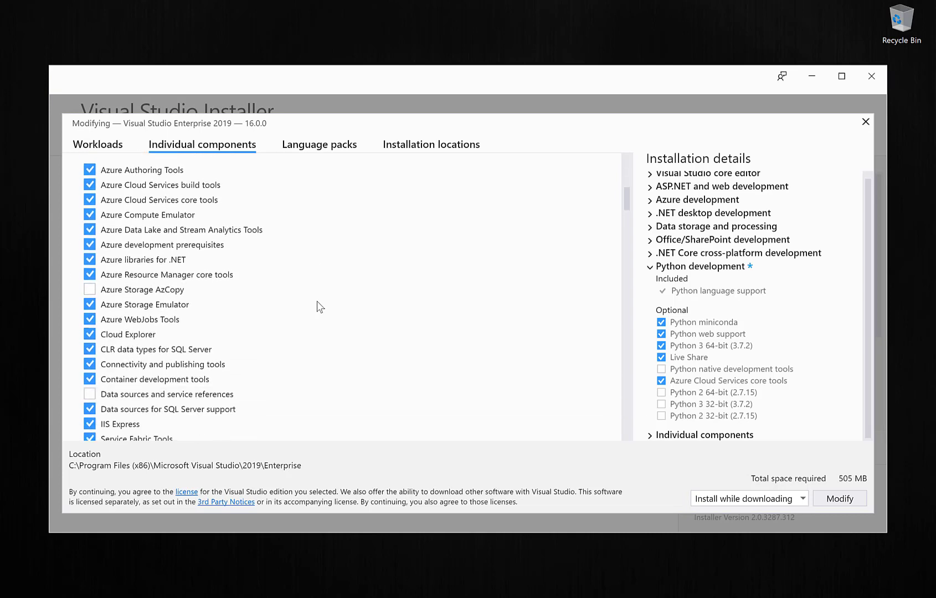
scroll(320, 306, "down", 3)
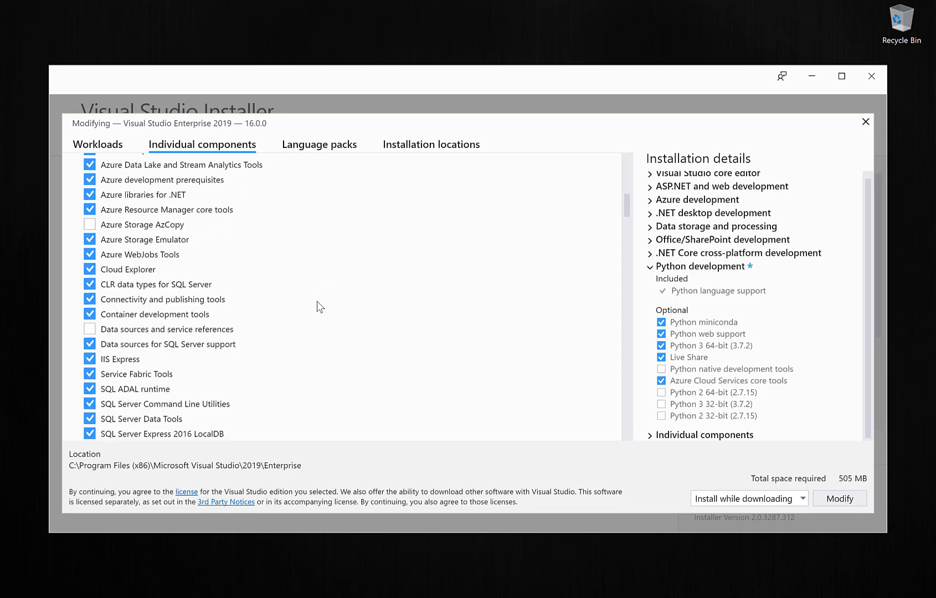
scroll(319, 307, "down", 2)
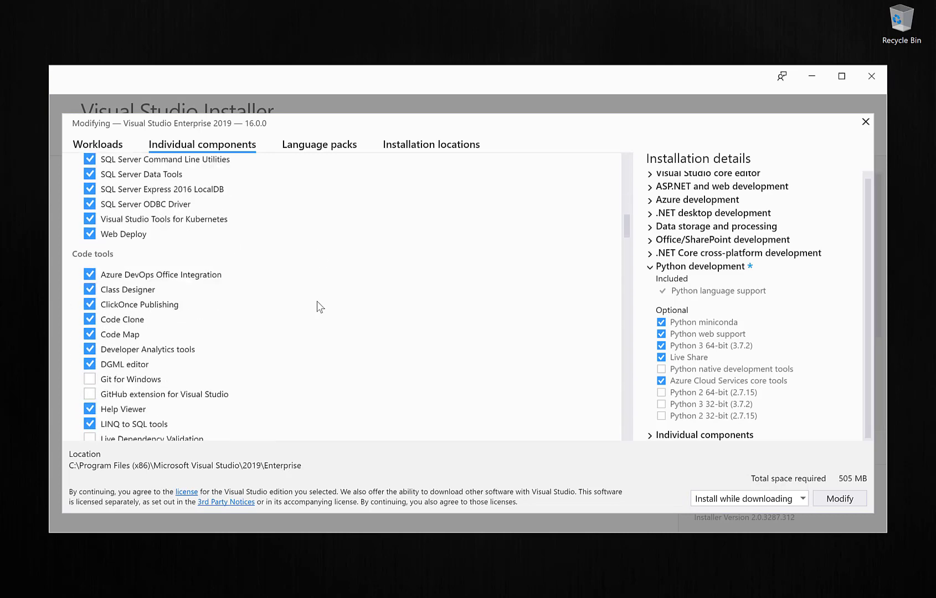
scroll(319, 306, "down", 1)
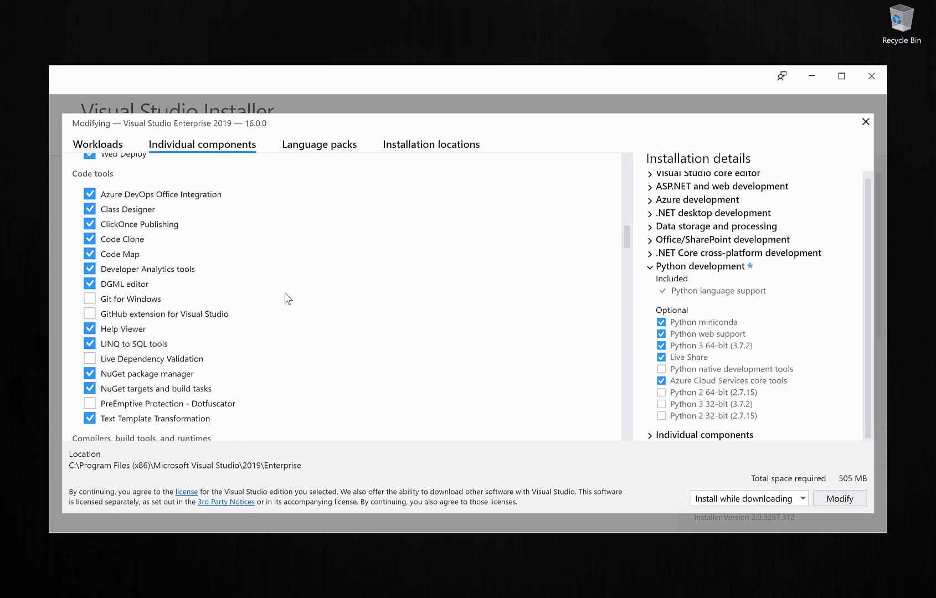
scroll(287, 299, "down", 1)
scroll(287, 299, "up", 1)
scroll(219, 394, "down", 1)
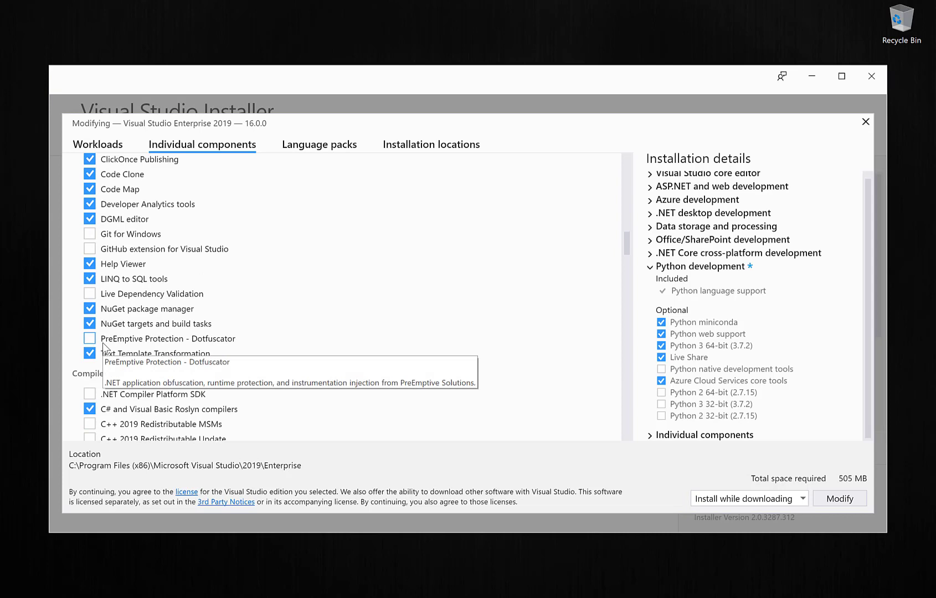
left_click(102, 343)
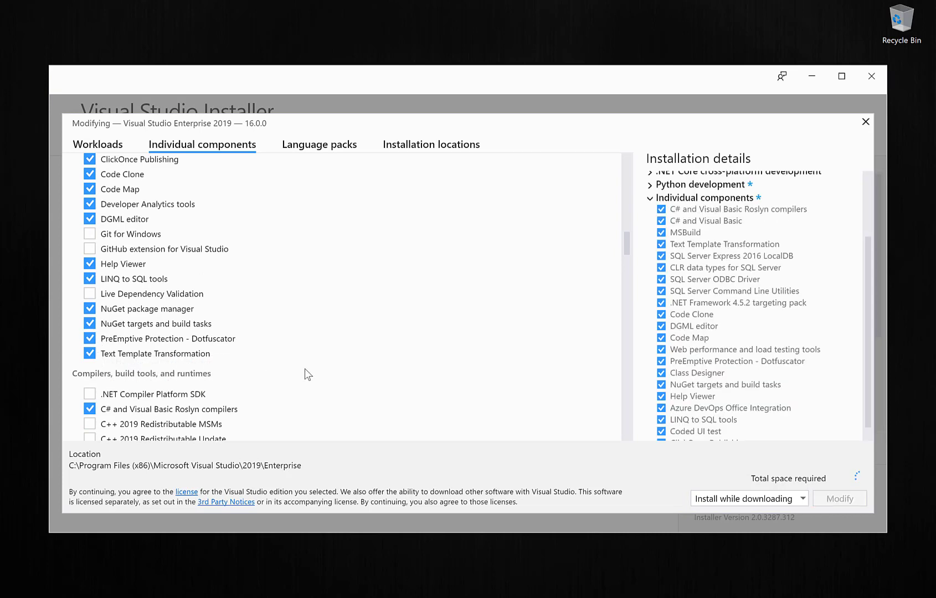
- Review the remaining individual components, from compilers and build tools through development activities, and return to the workloads
scroll(305, 369, "down", 2)
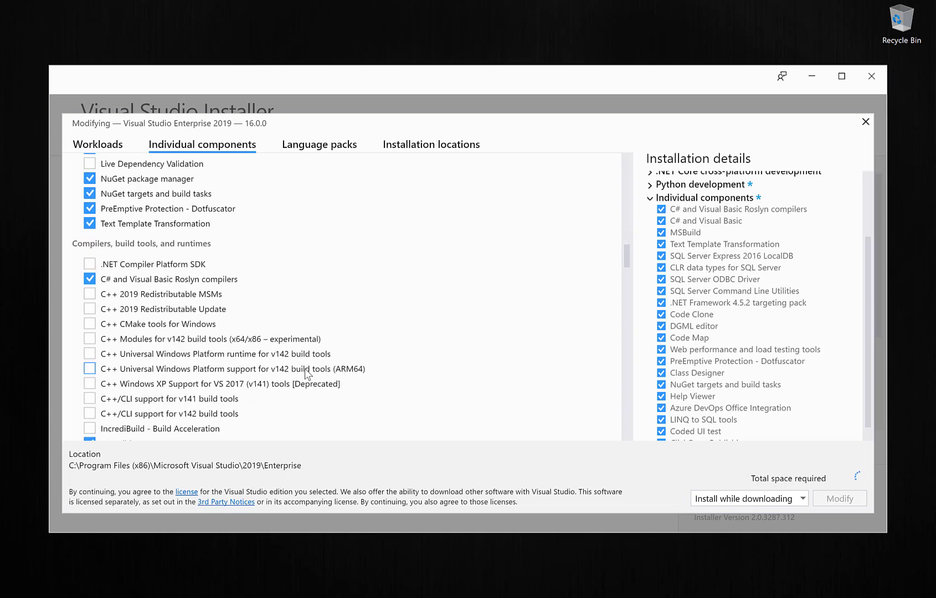
scroll(305, 375, "down", 5)
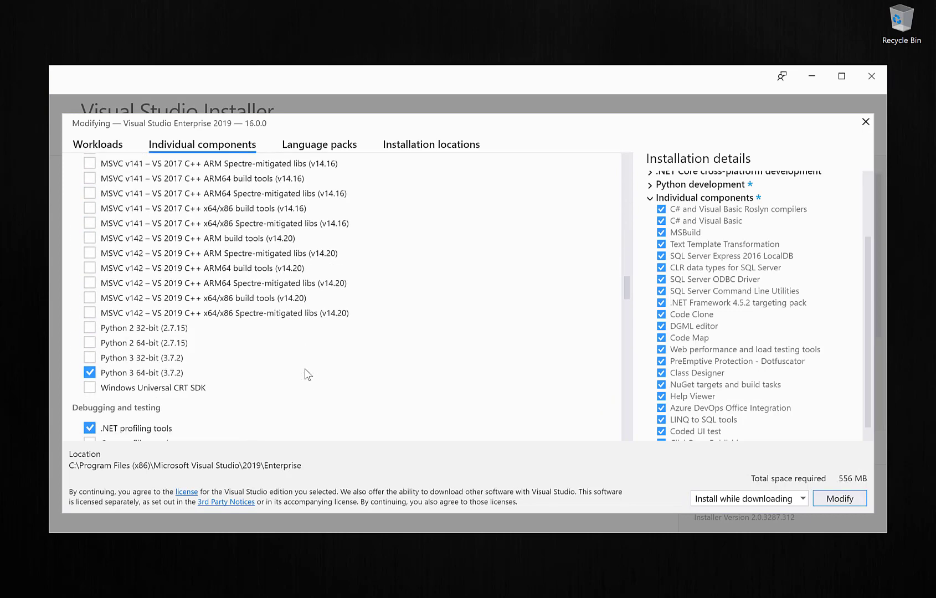
scroll(308, 375, "down", 3)
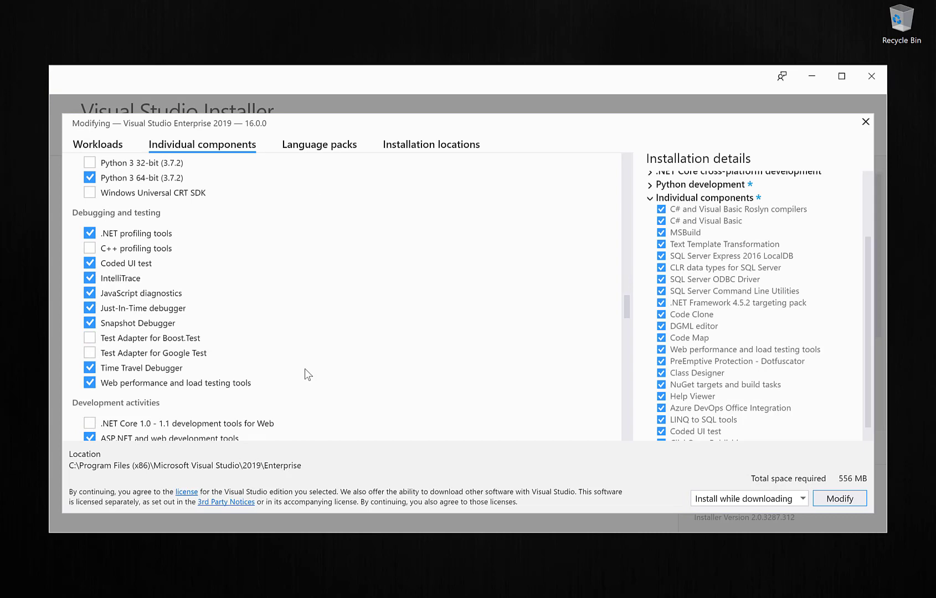
scroll(308, 374, "down", 3)
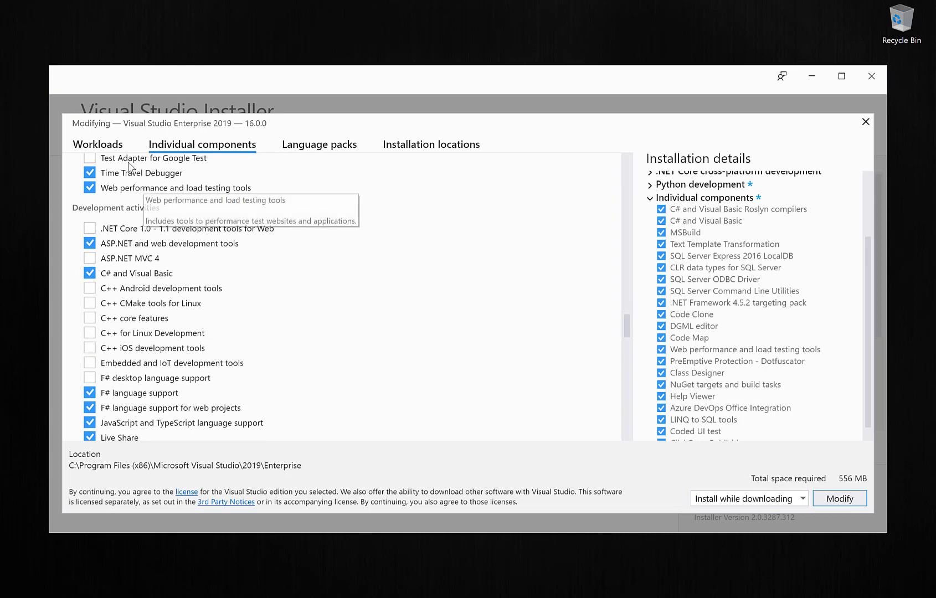
left_click(108, 145)
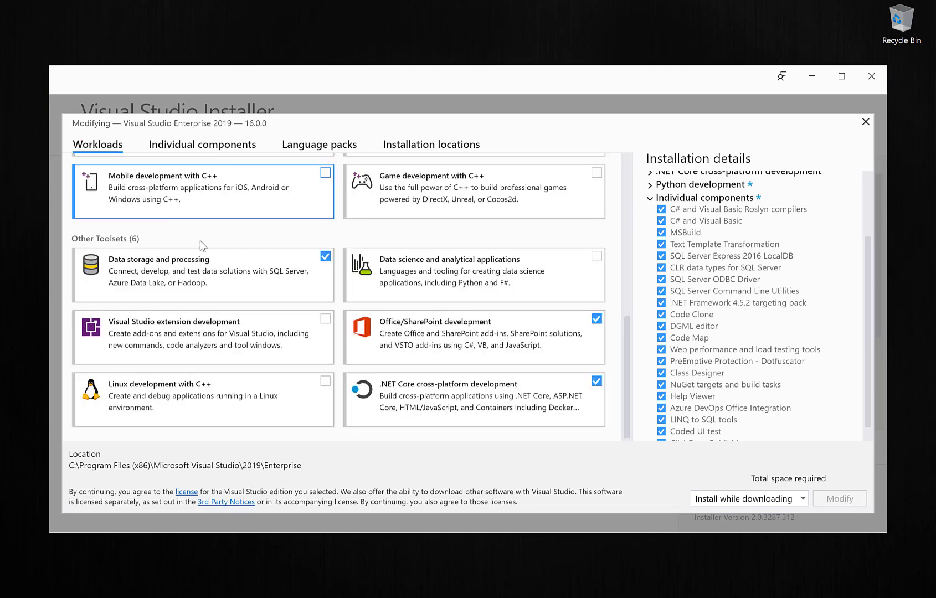
- Select the Universal Windows Platform development workload to check its required space, and clear it again
scroll(301, 370, "up", 6)
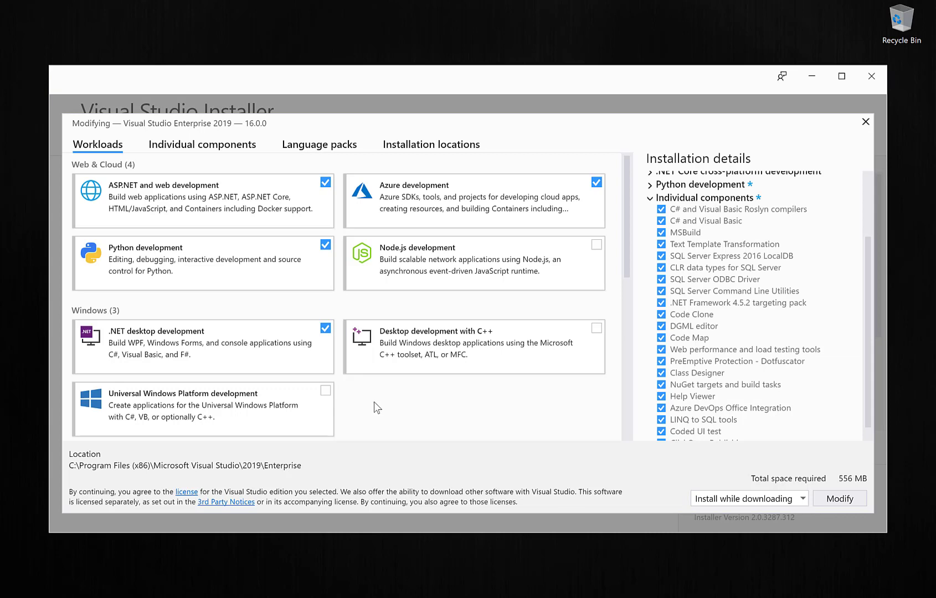
left_click(329, 416)
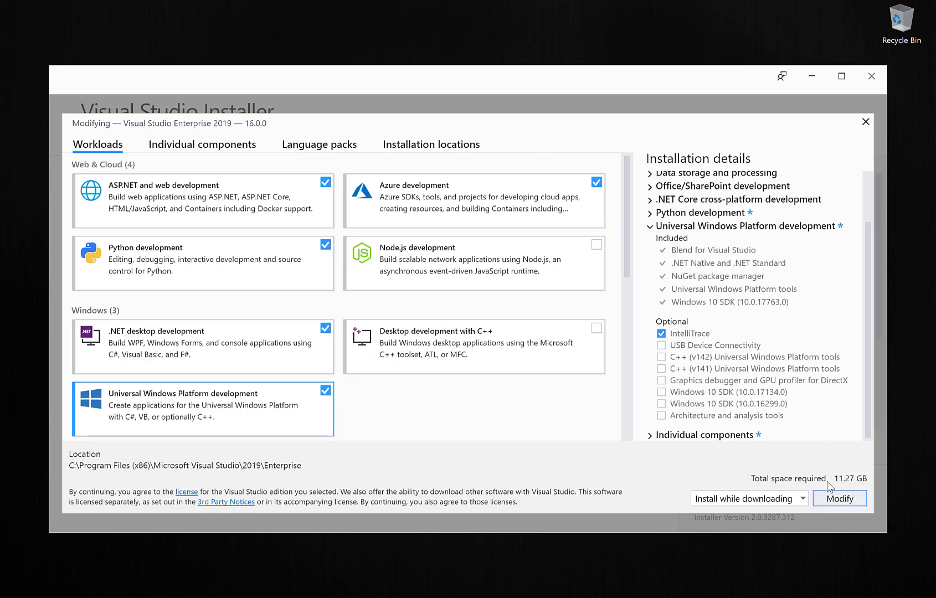
left_click(326, 391)
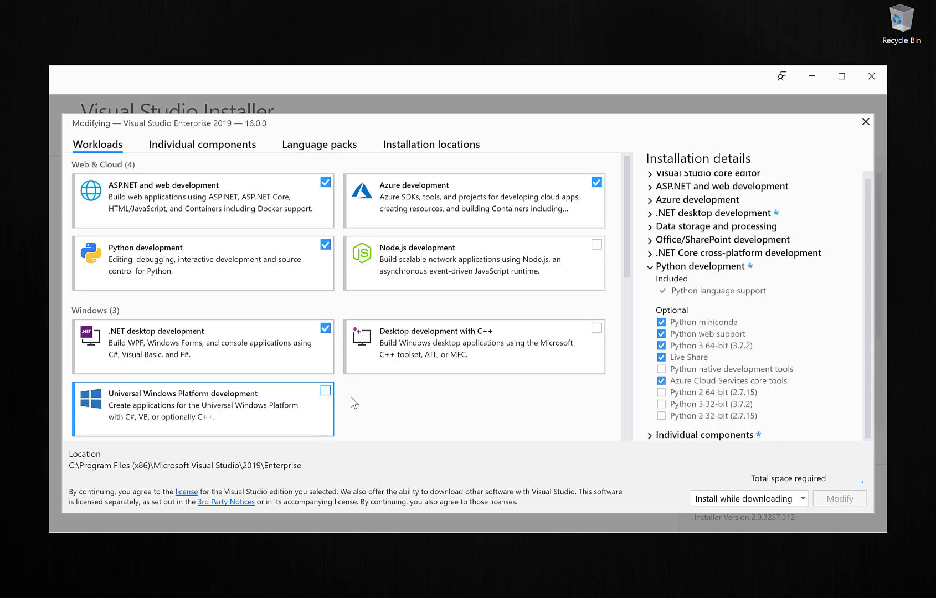
- Select the Mobile development with .NET workload to check its required space, and clear it again
scroll(409, 399, "down", 3)
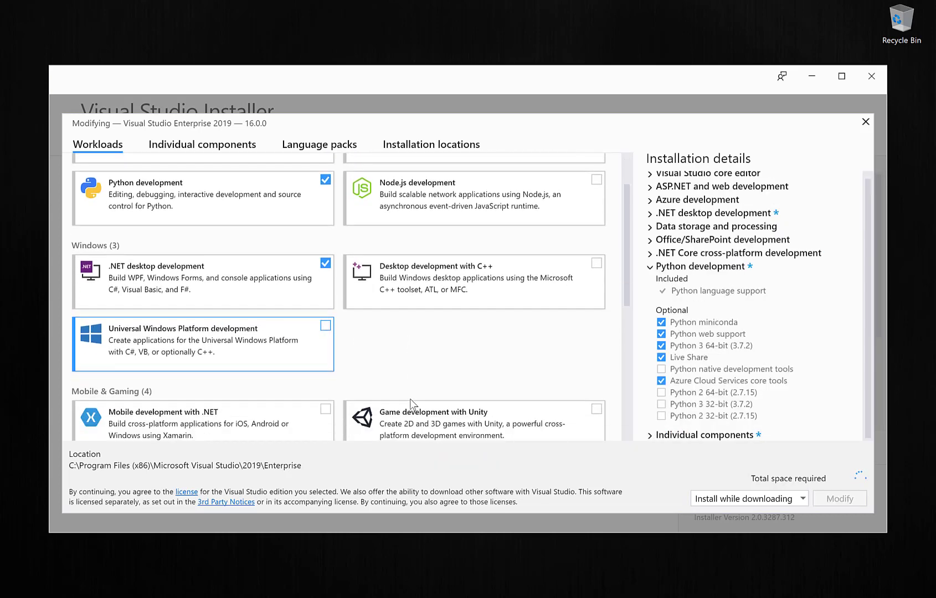
scroll(439, 355, "down", 3)
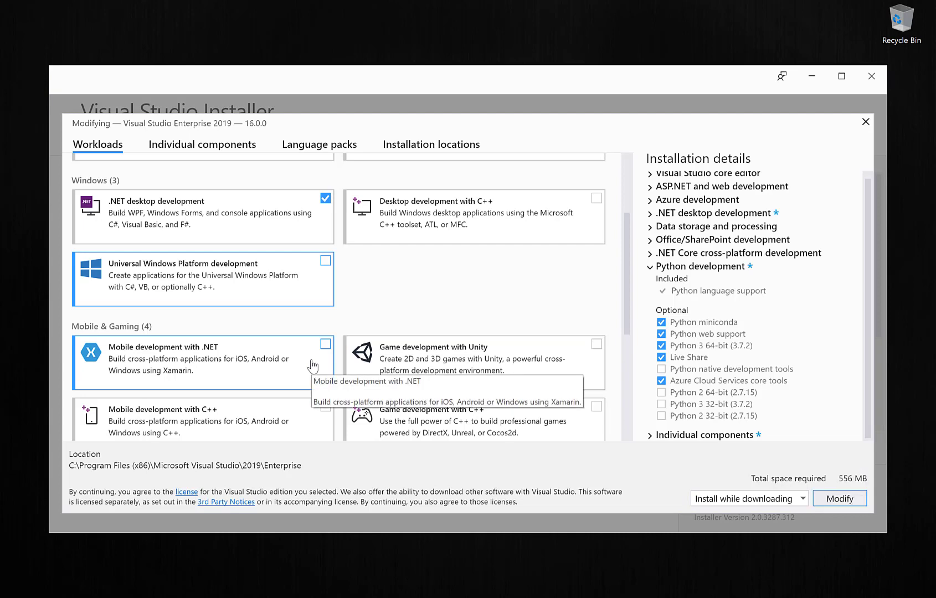
left_click(313, 365)
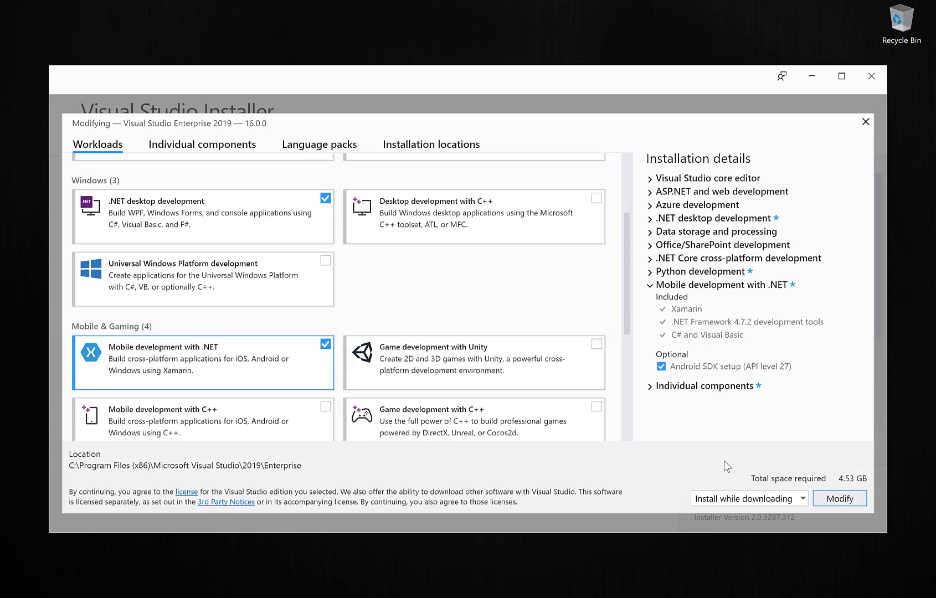
left_click(323, 346)
- Add the Data science and analytical applications workload from the other toolsets
scroll(297, 333, "down", 3)
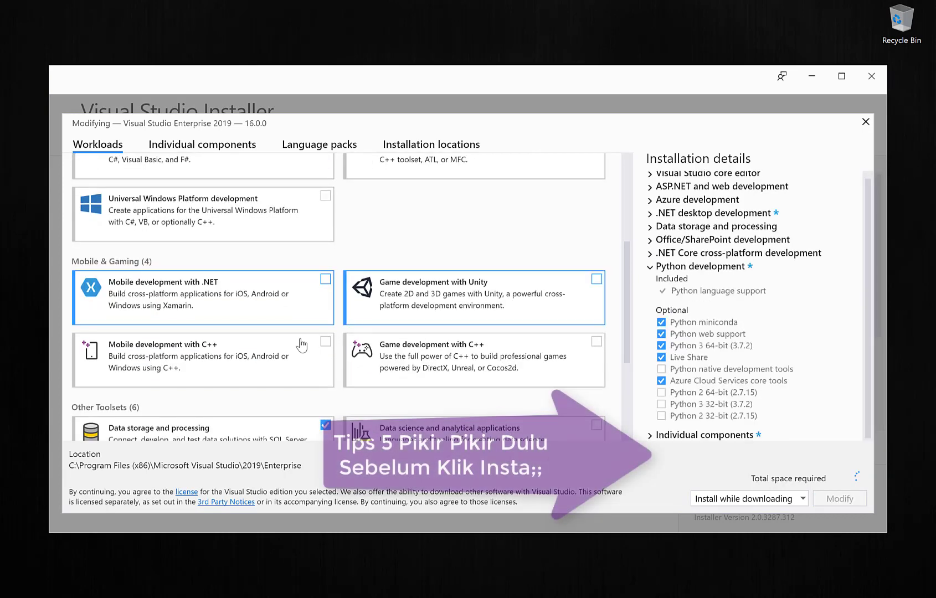
scroll(289, 358, "down", 3)
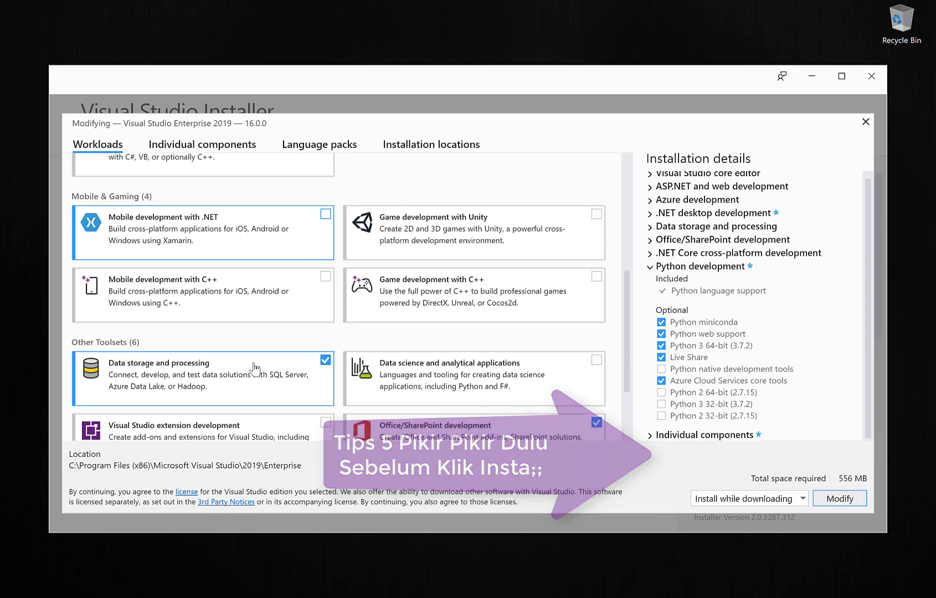
scroll(255, 372, "up", 3)
scroll(255, 369, "up", 9)
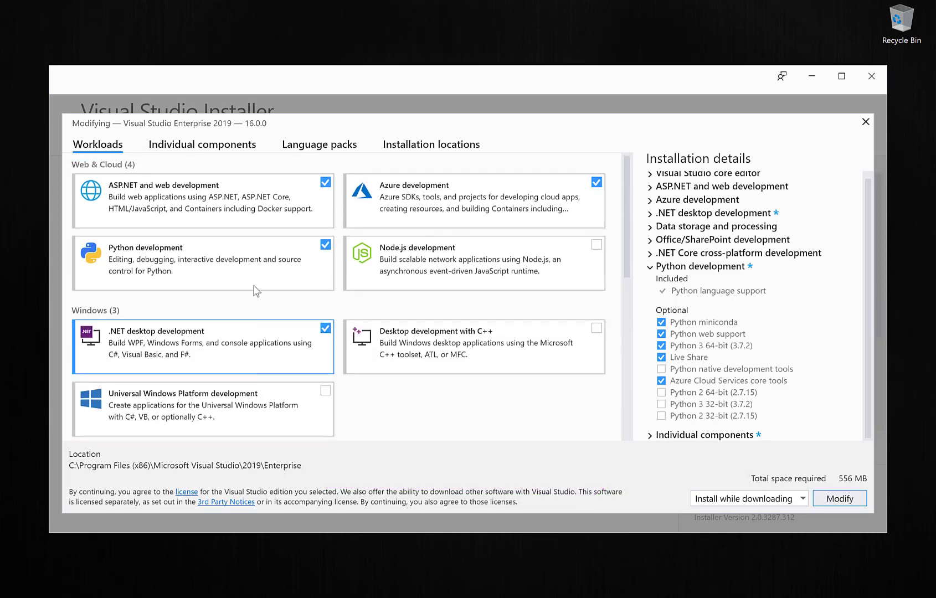
scroll(354, 309, "down", 17)
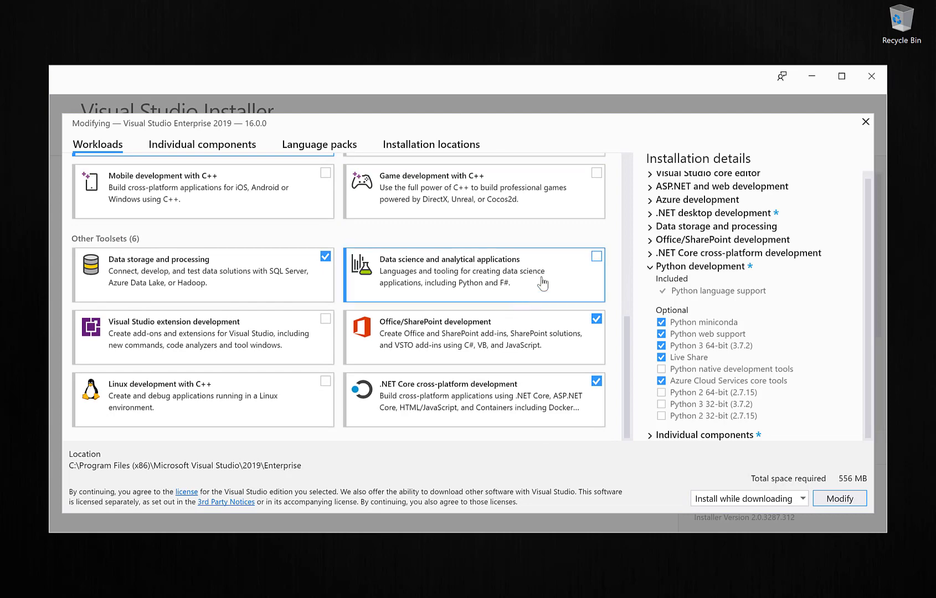
left_click(542, 282)
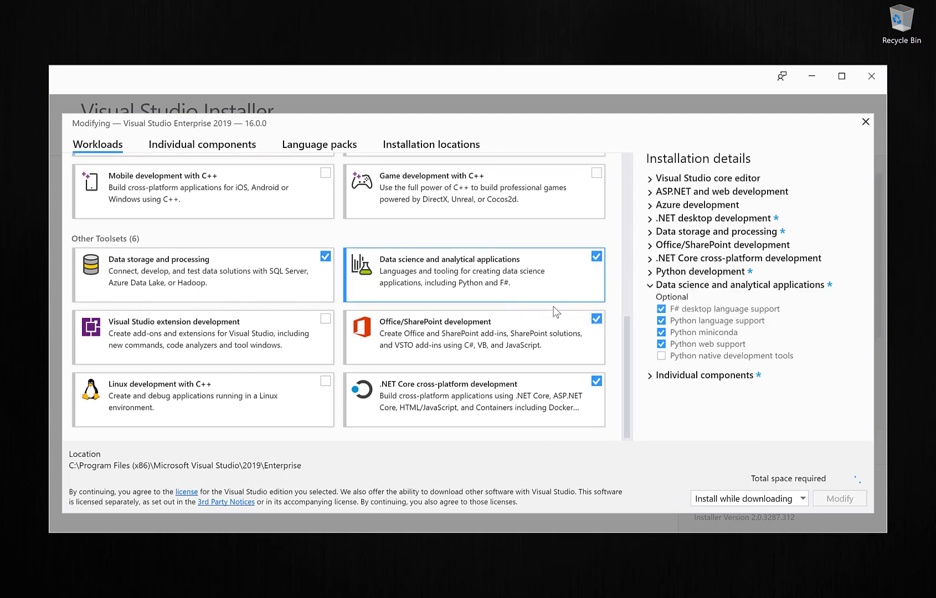
- Set the installation mode to Download all, then install, and apply the selected workload changes to Visual Studio Enterprise 2019
scroll(523, 438, "up", 15)
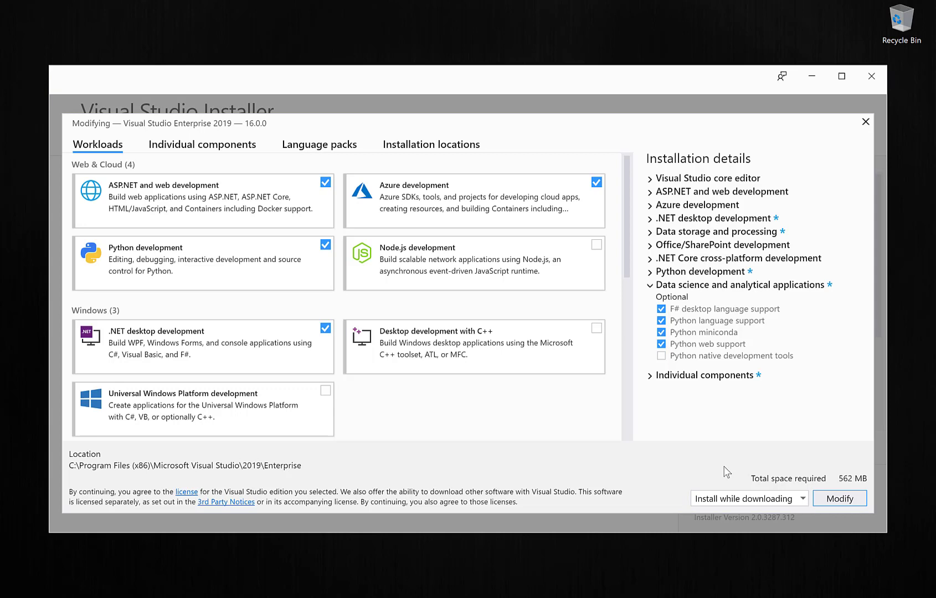
left_click(744, 498)
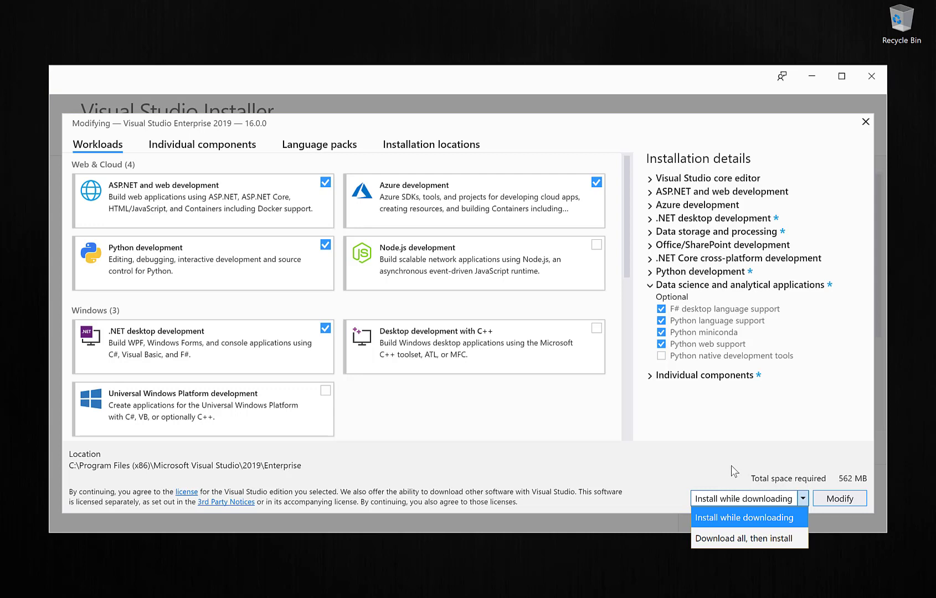
left_click(729, 536)
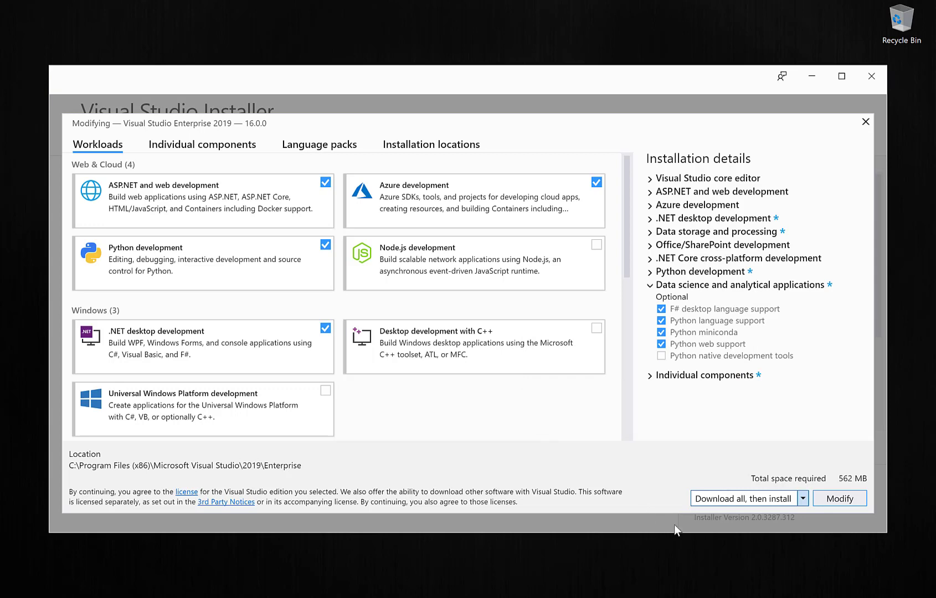
left_click(746, 499)
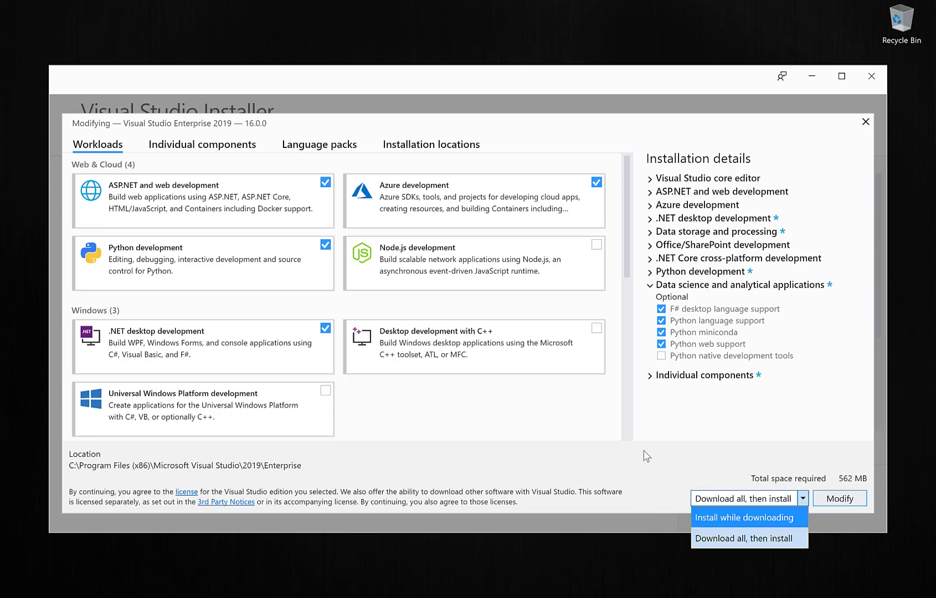
left_click(743, 535)
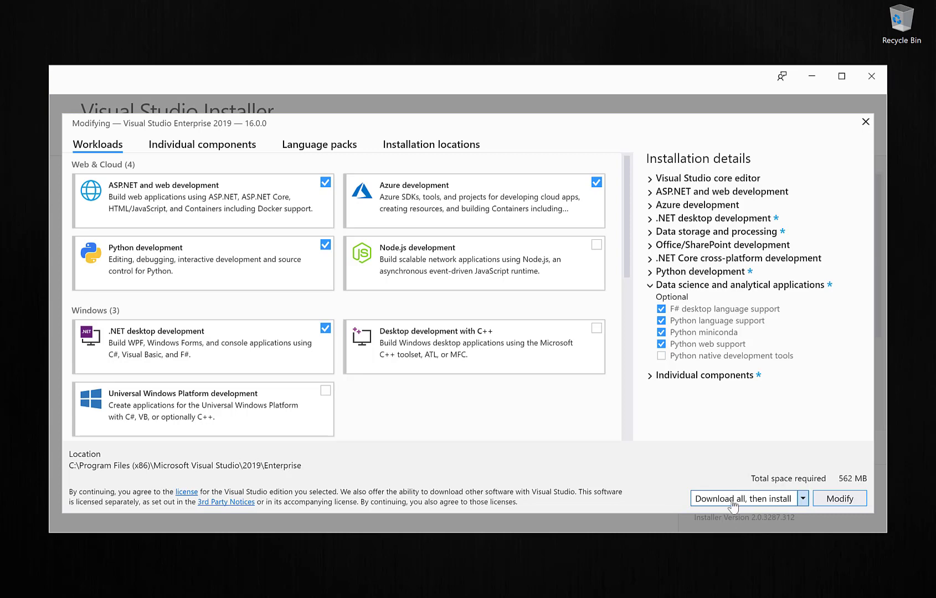
left_click(846, 501)
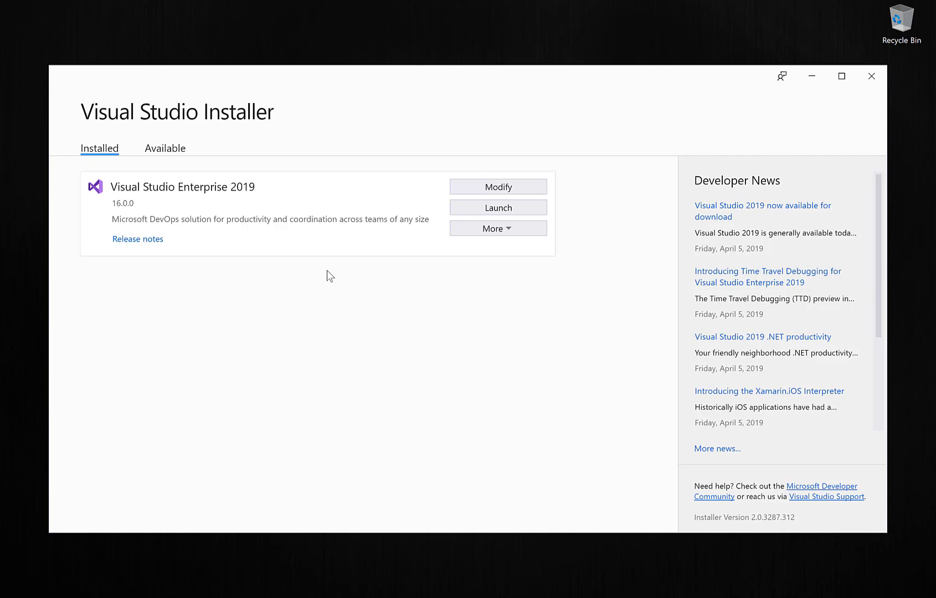
- Launch the installed Visual Studio Enterprise 2019 from the installer
left_click(492, 210)
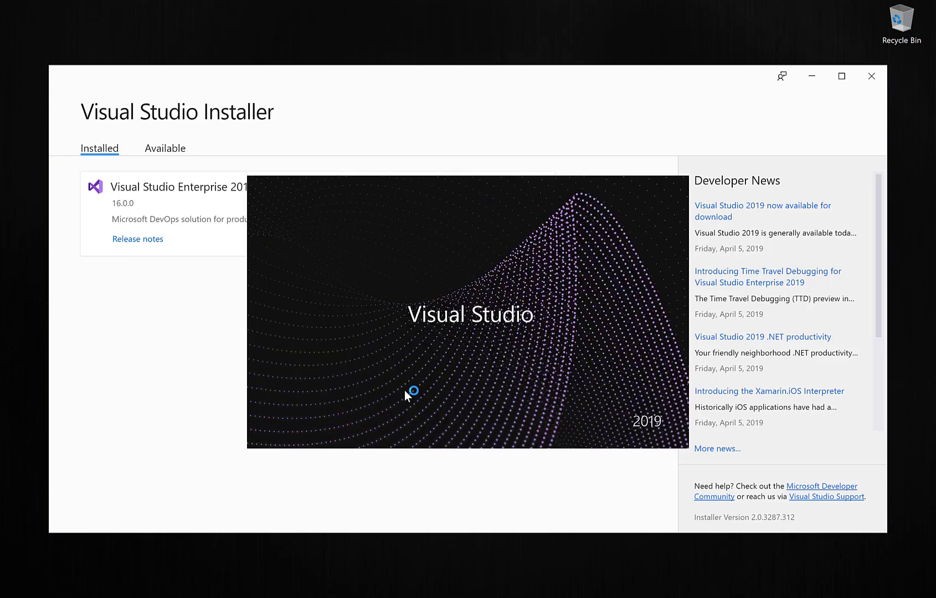